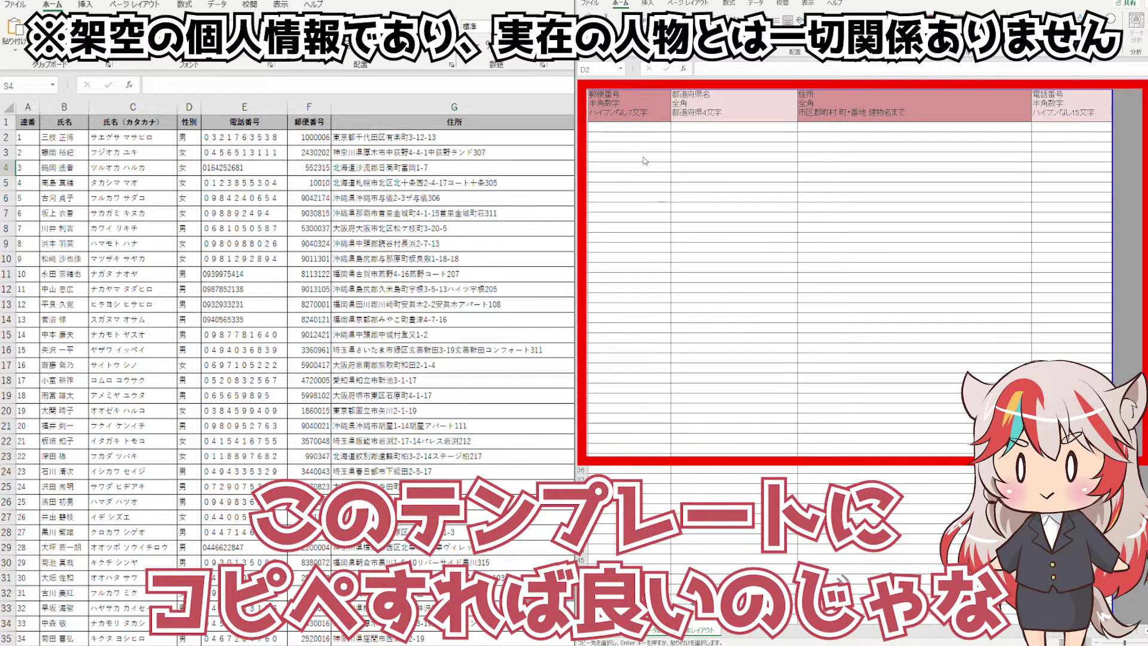
- Select cell C2 in the template workbook
{"action": "left_click", "coordinate": [629, 125]}
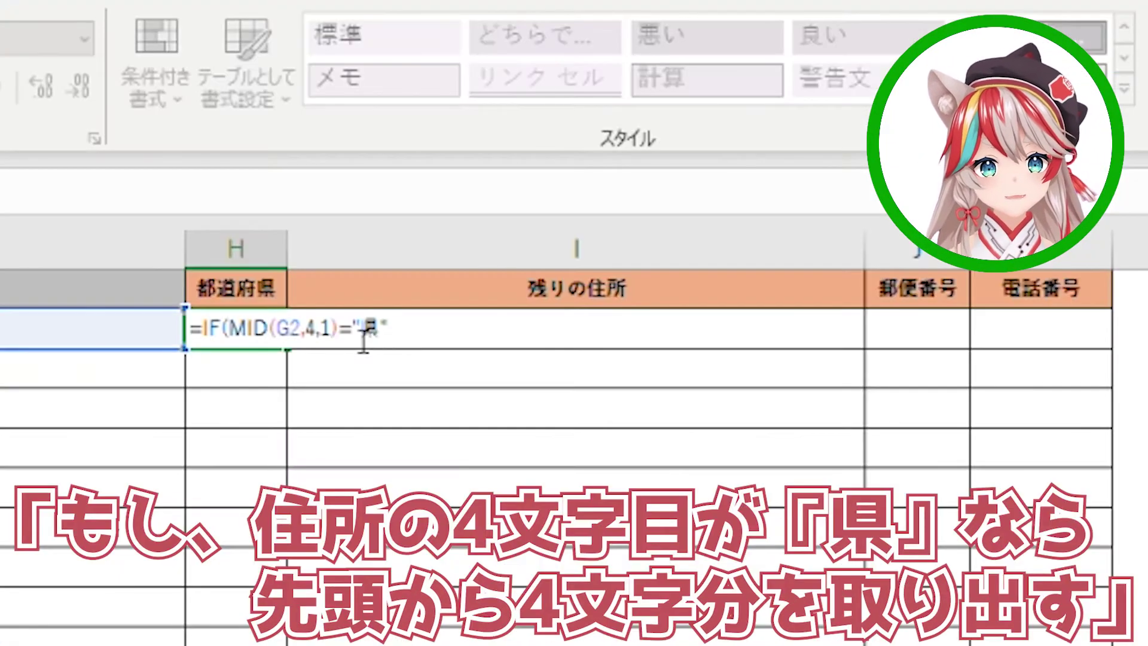
- Finish H2 as =IF(MID(G2,4,1)="県",LEFT(G2,4),LEFT(G2,3)), returning 東京都
{"action": "type", "text": ",LEFT"}
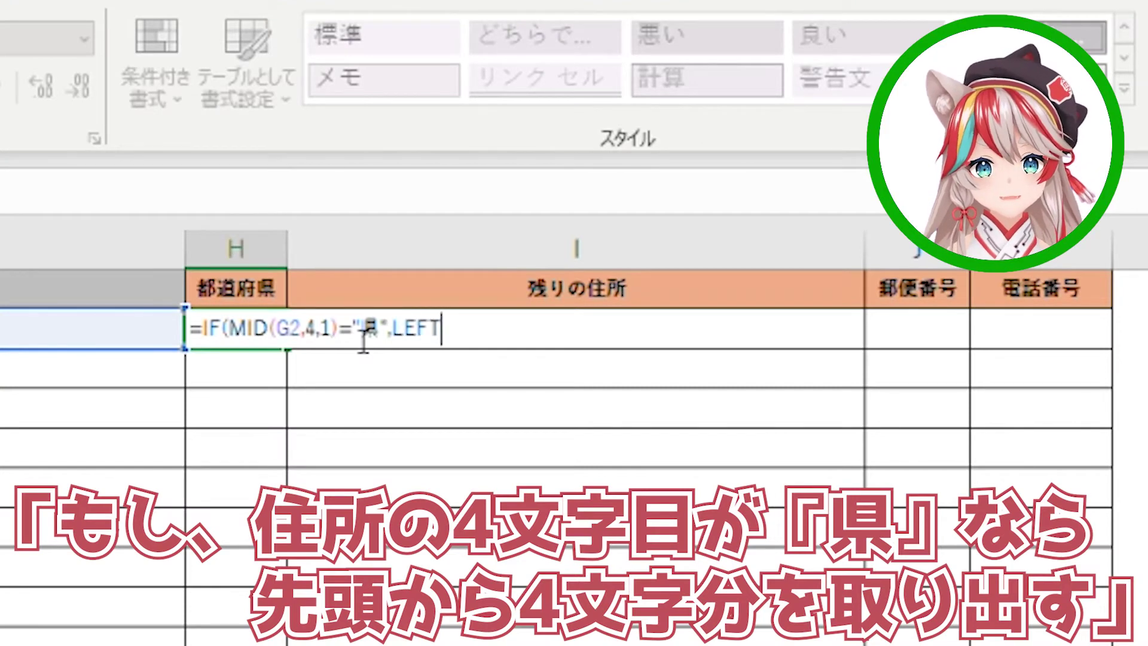
{"action": "type", "text": "("}
{"action": "left_click", "coordinate": [39, 337]}
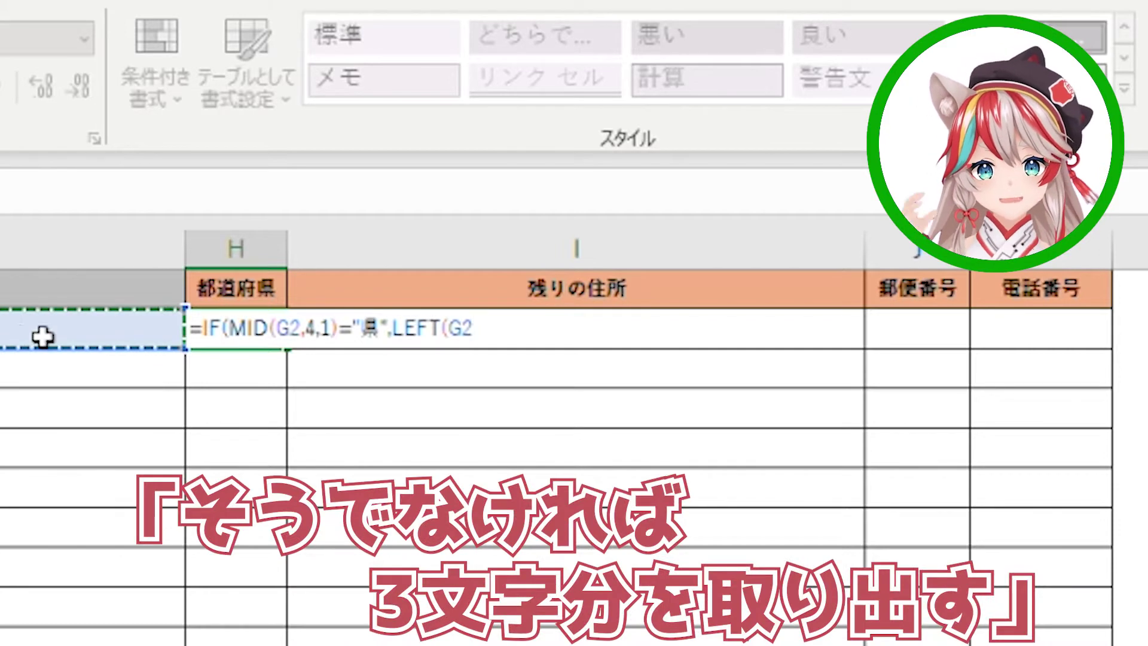
{"action": "type", "text": ",4"}
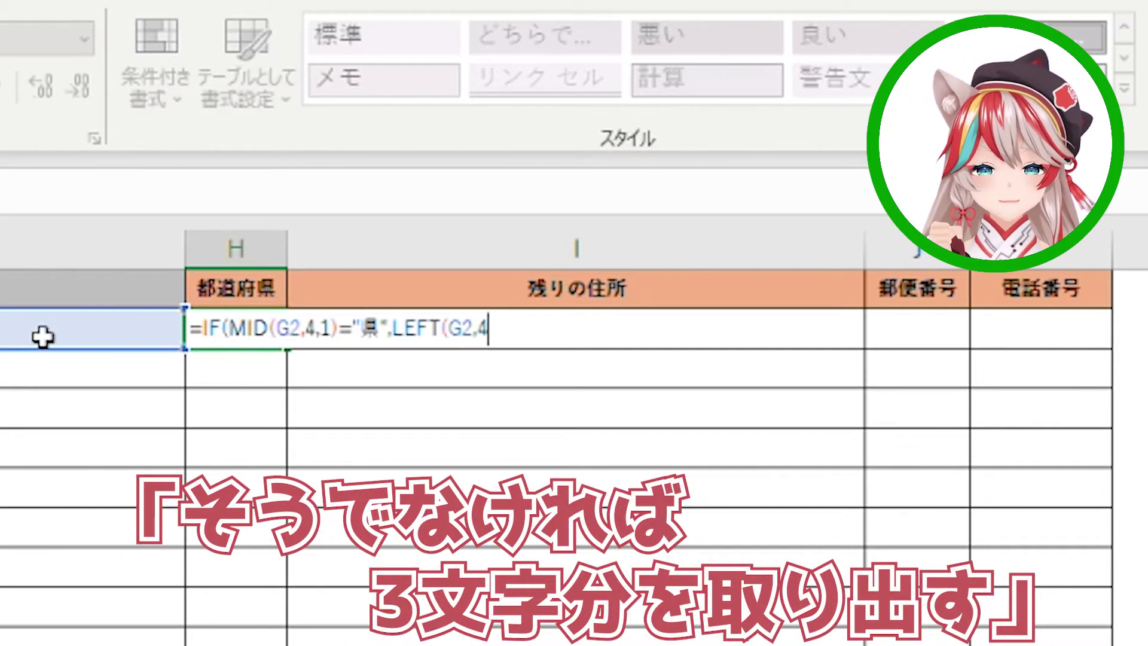
{"action": "type", "text": "),LE"}
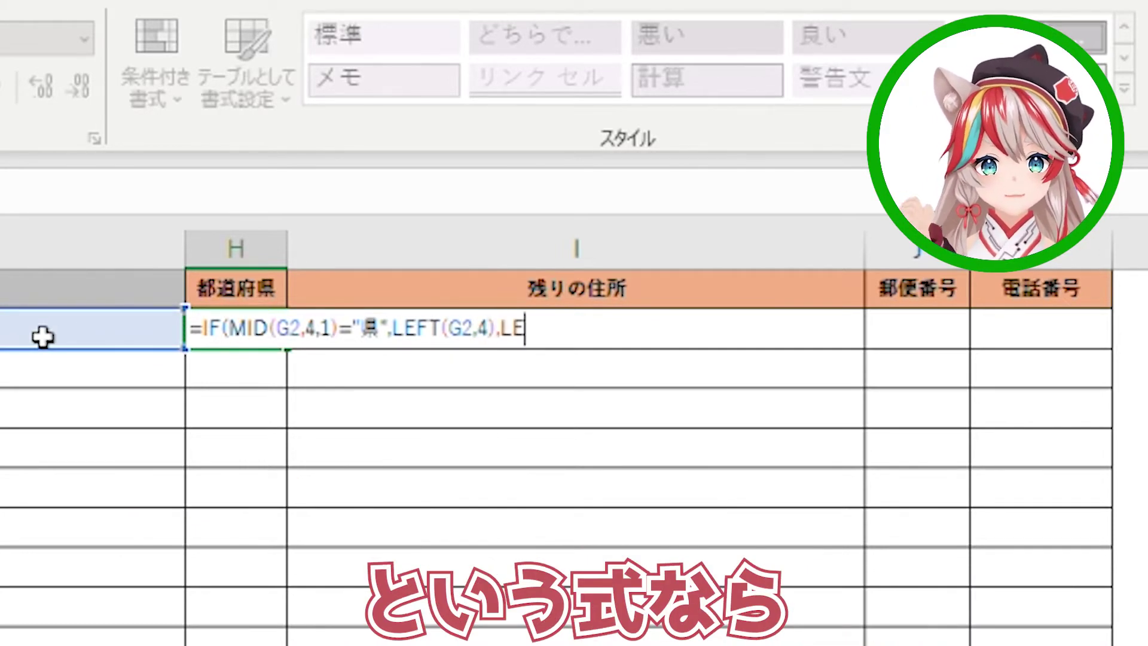
{"action": "type", "text": "FT("}
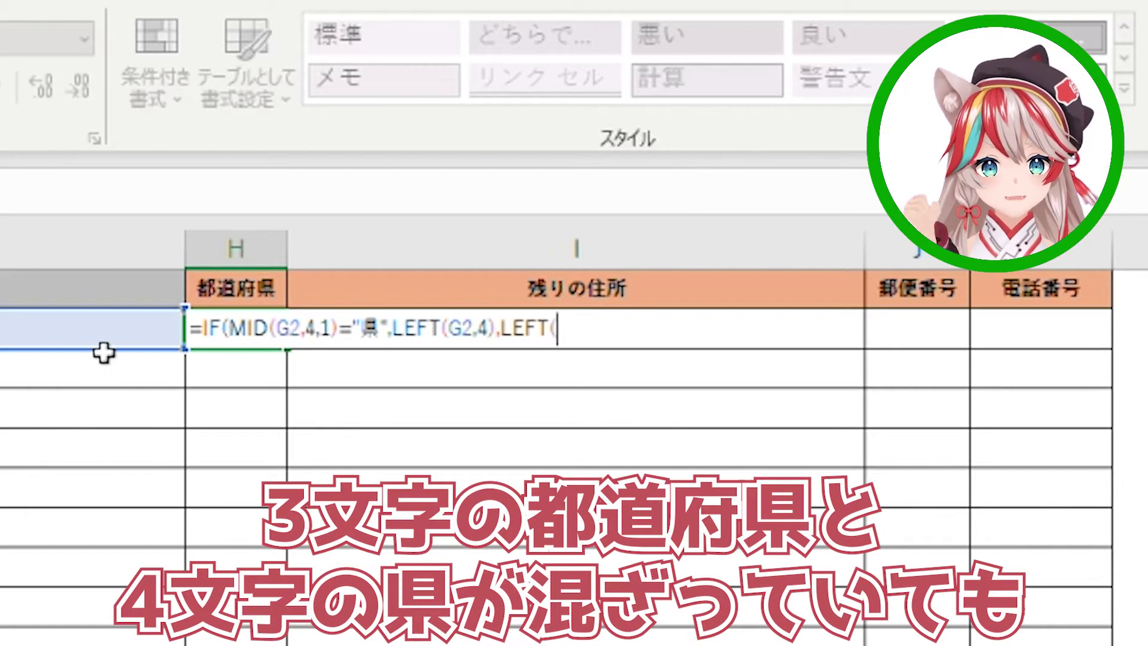
{"action": "left_click", "coordinate": [103, 352]}
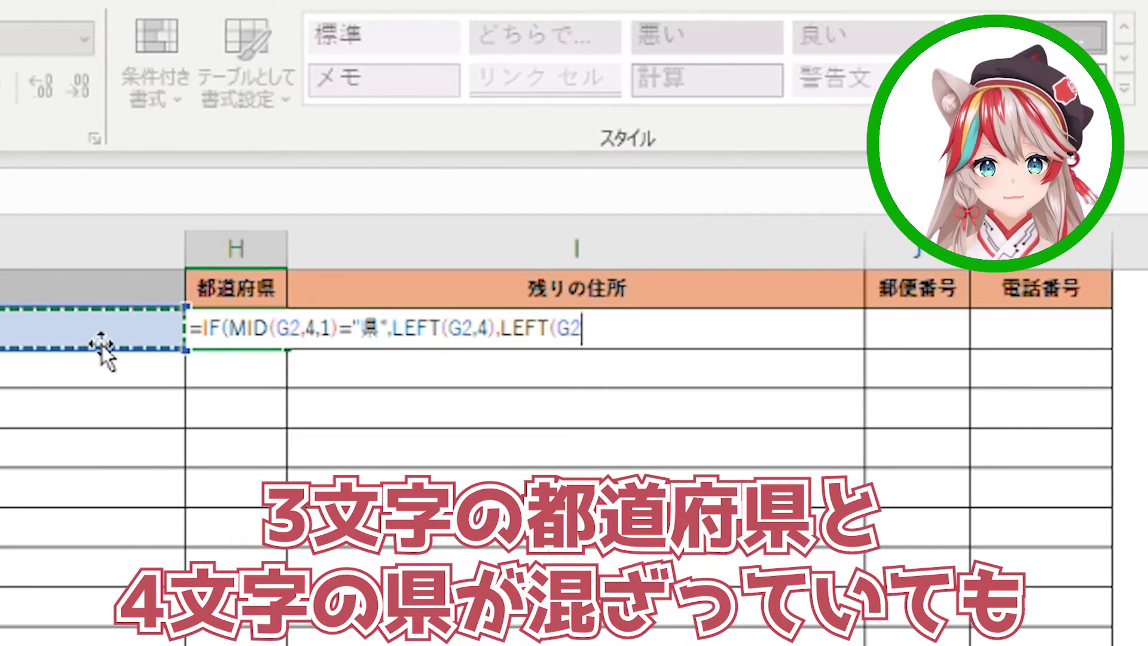
{"action": "type", "text": ",3))"}
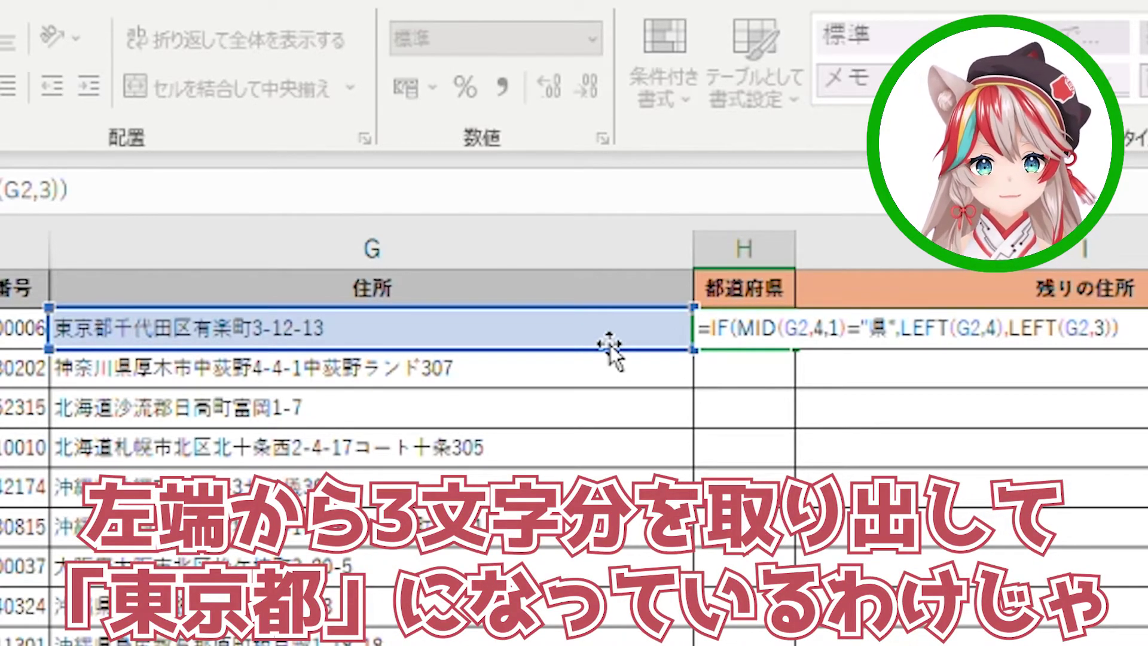
{"action": "key", "text": "Return"}
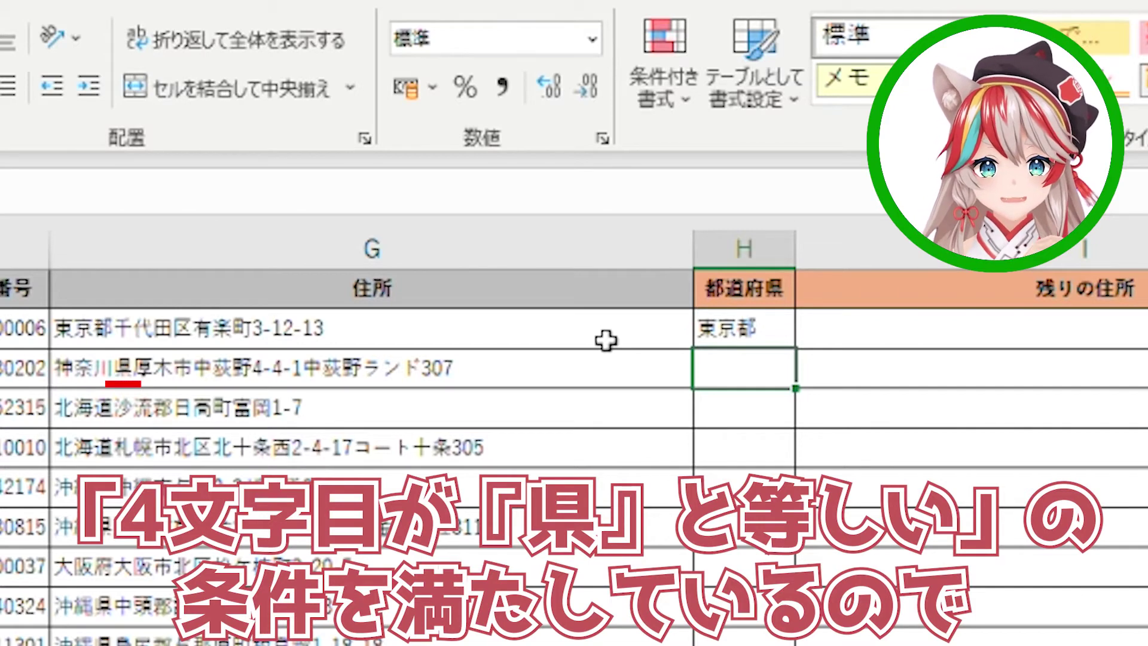
- Copy H2's prefecture formula to H3, then fill it down the entire 都道府県 column
{"action": "left_click", "coordinate": [744, 335]}
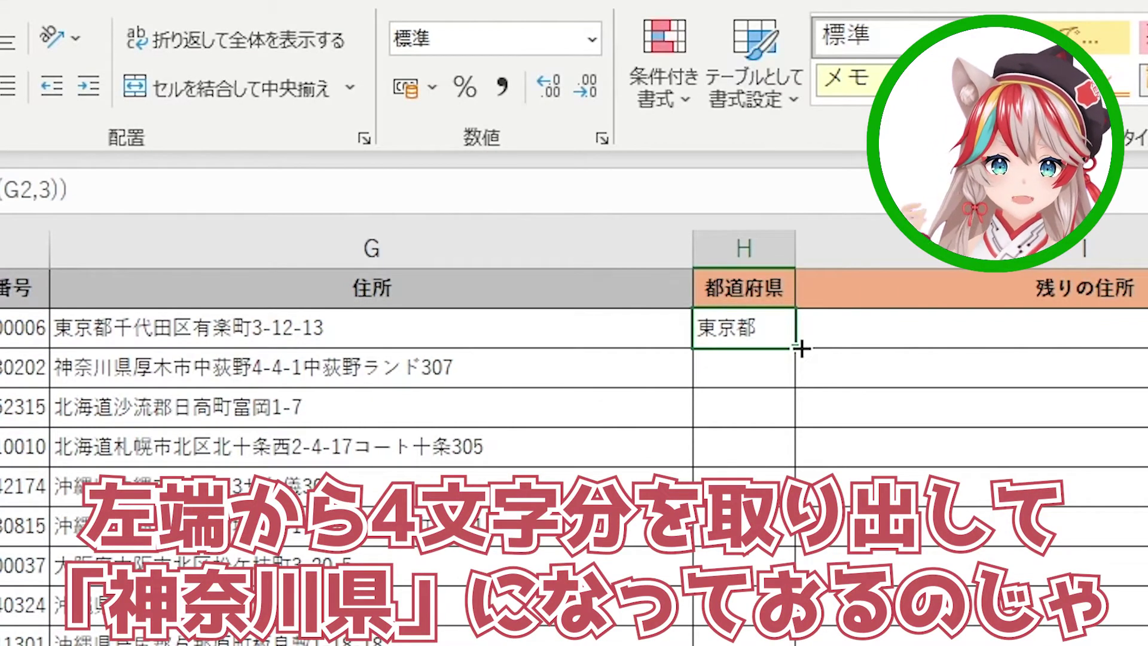
{"action": "left_click_drag", "start_coordinate": [801, 348], "coordinate": [797, 386]}
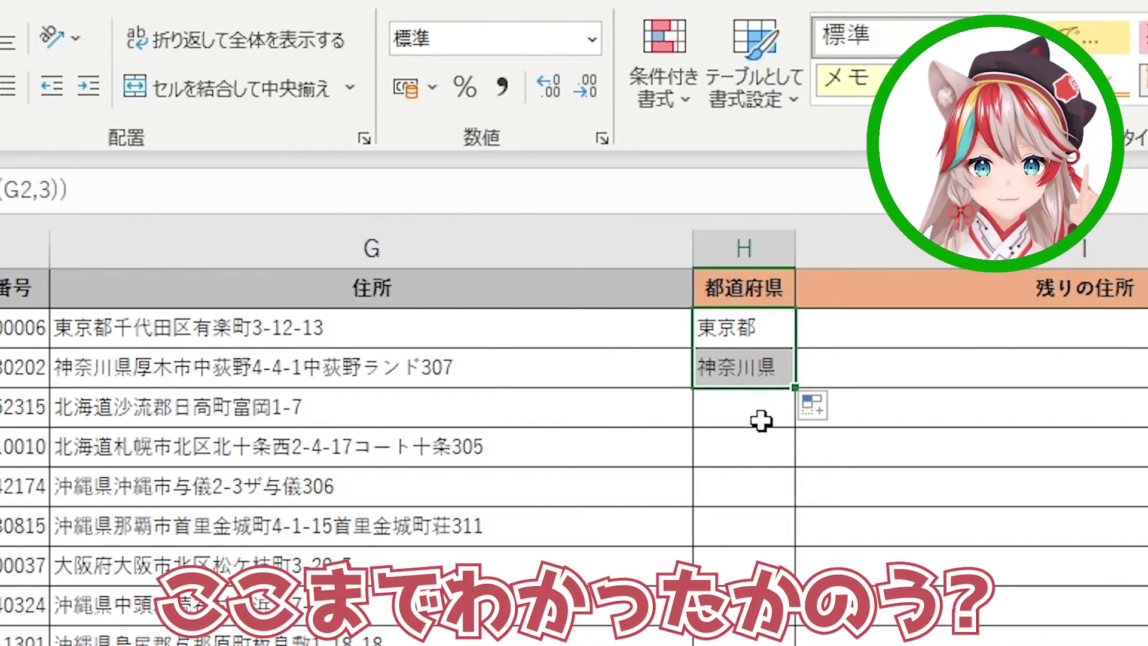
{"action": "left_click", "coordinate": [754, 368]}
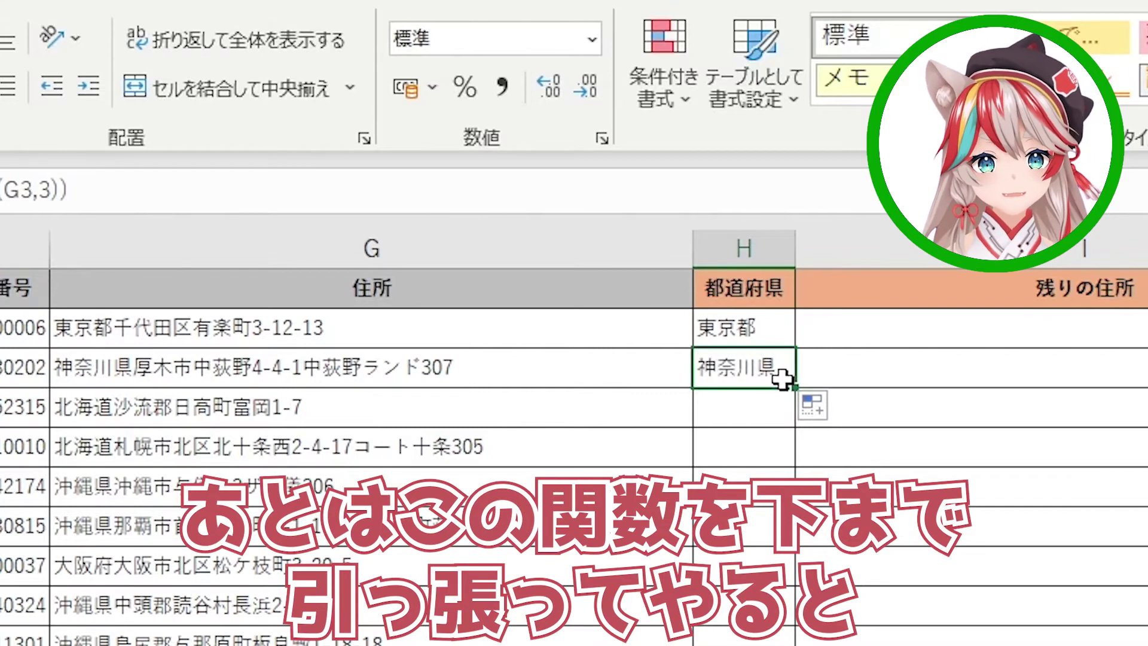
{"action": "double_click", "coordinate": [795, 387]}
{"action": "left_click", "coordinate": [968, 327]}
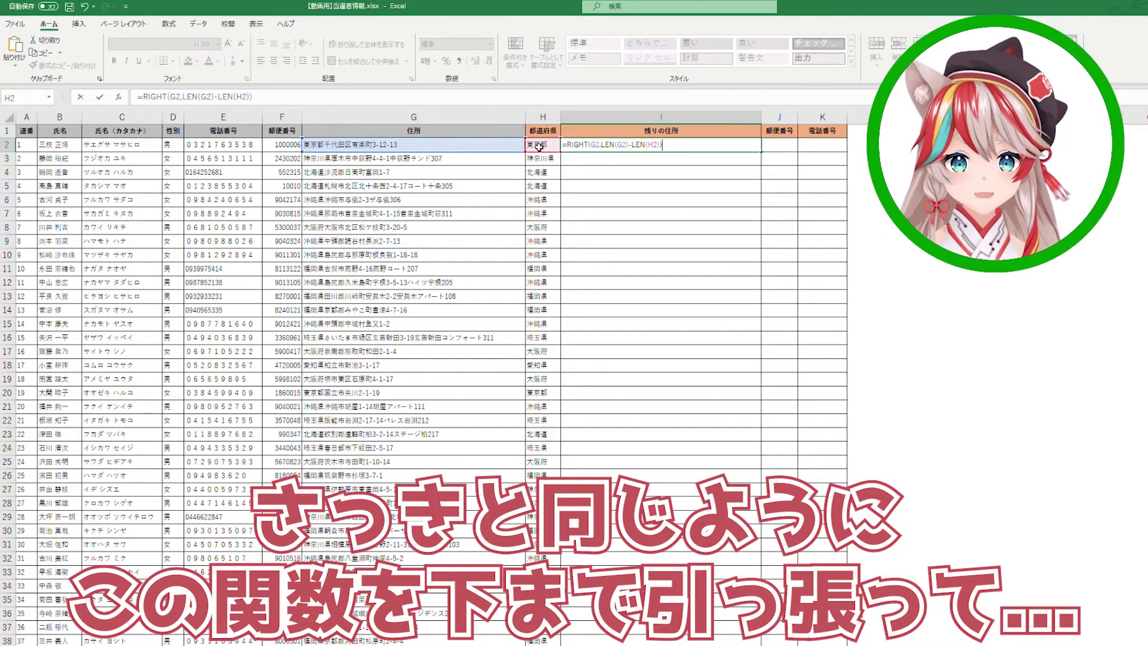
- Commit =RIGHT(G2,LEN(G2)-LEN(H2)) in I2 and fill it down every address row
{"action": "key", "text": "Return"}
{"action": "left_click", "coordinate": [695, 146]}
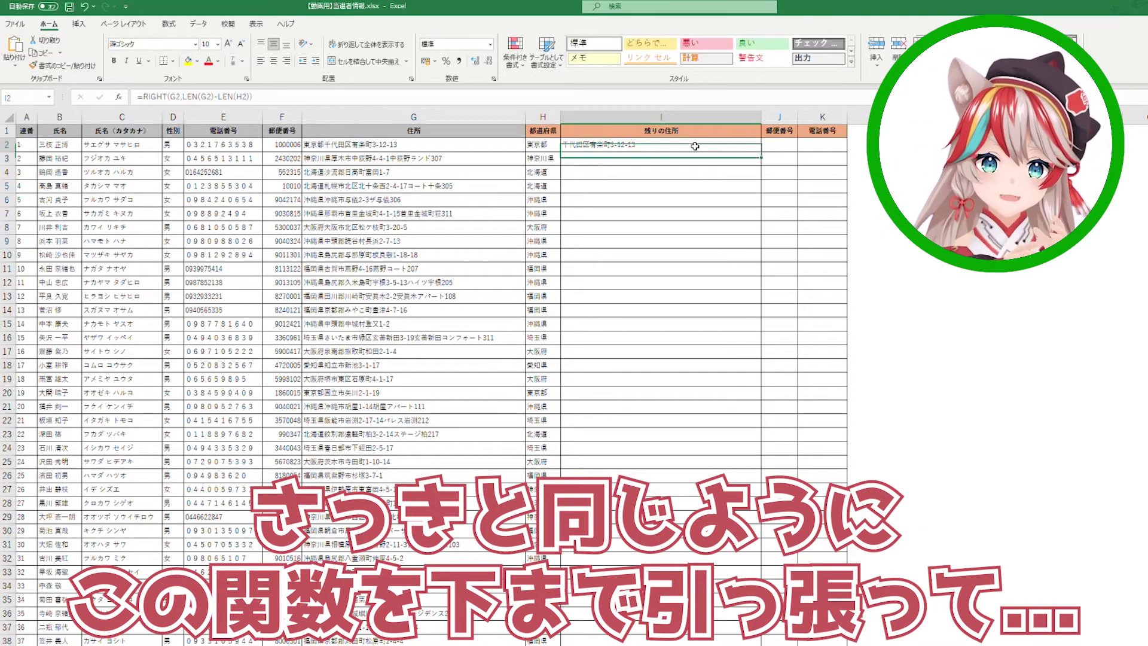
{"action": "double_click", "coordinate": [761, 157]}
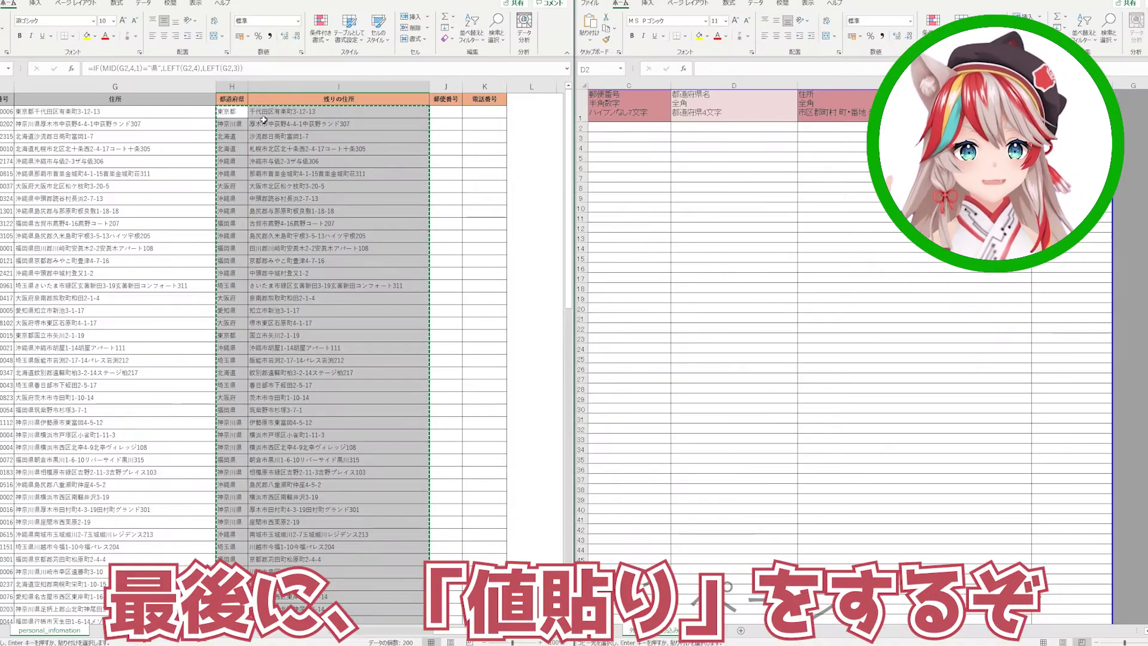
- Copy the prefecture and remaining-address columns and paste them at the template's D2
{"action": "mouse_move", "coordinate": [228, 114]}
{"action": "left_mouse_down"}
{"action": "mouse_move", "coordinate": [335, 622]}
{"action": "mouse_move", "coordinate": [335, 603]}
{"action": "left_mouse_up"}
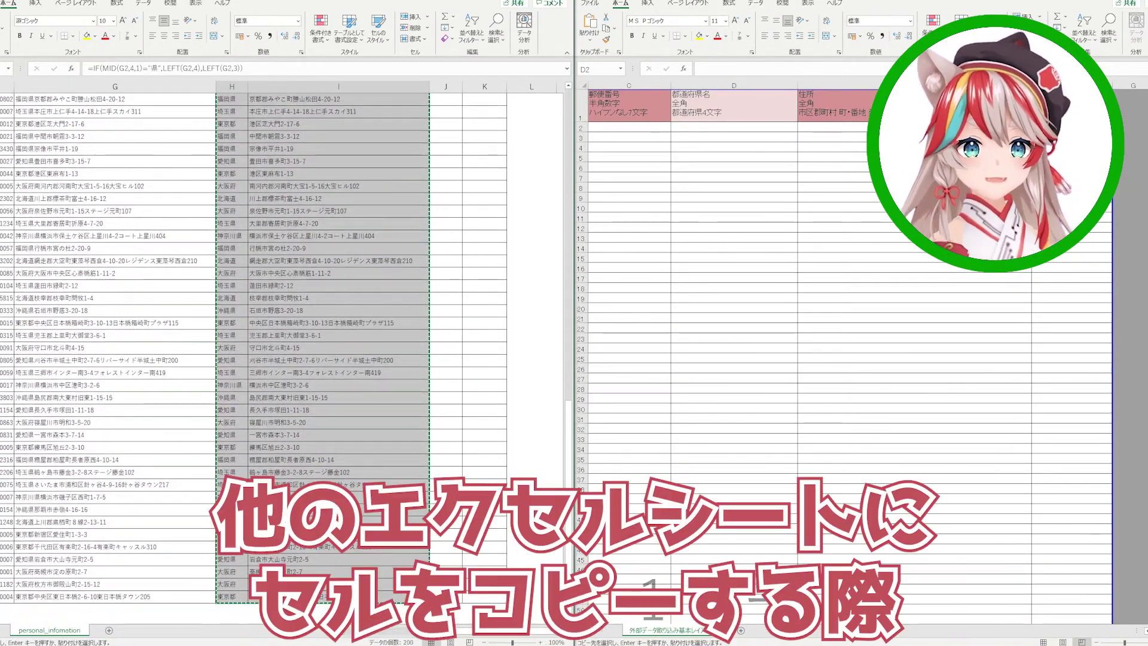
{"action": "key", "text": "ctrl+c"}
{"action": "left_click", "coordinate": [640, 158]}
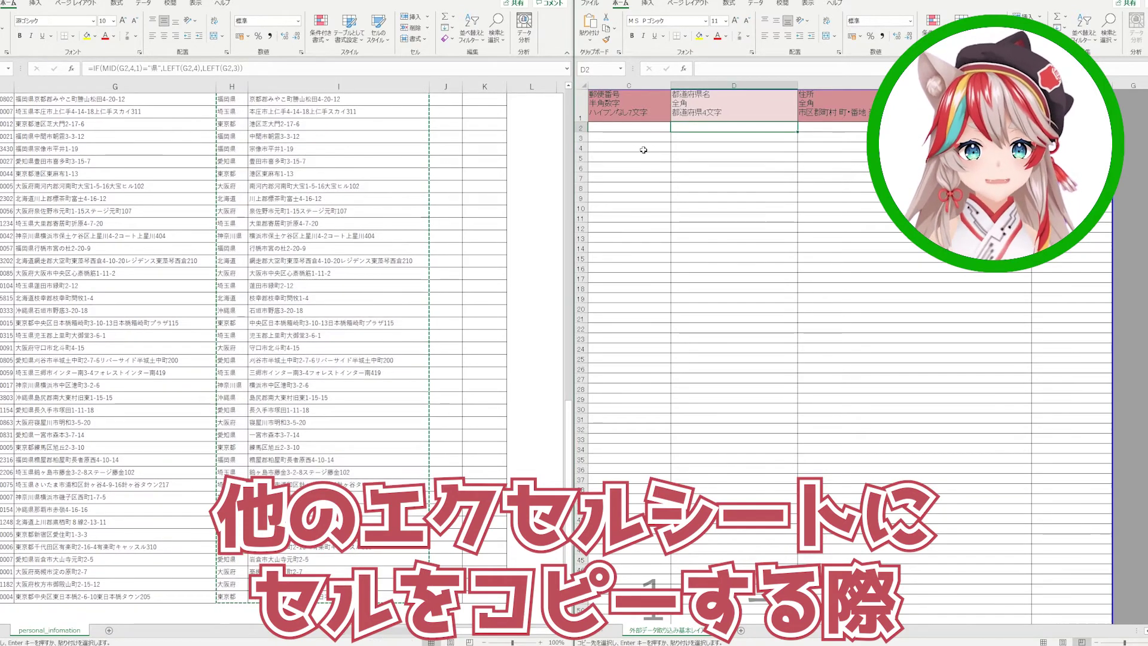
{"action": "left_click", "coordinate": [629, 124]}
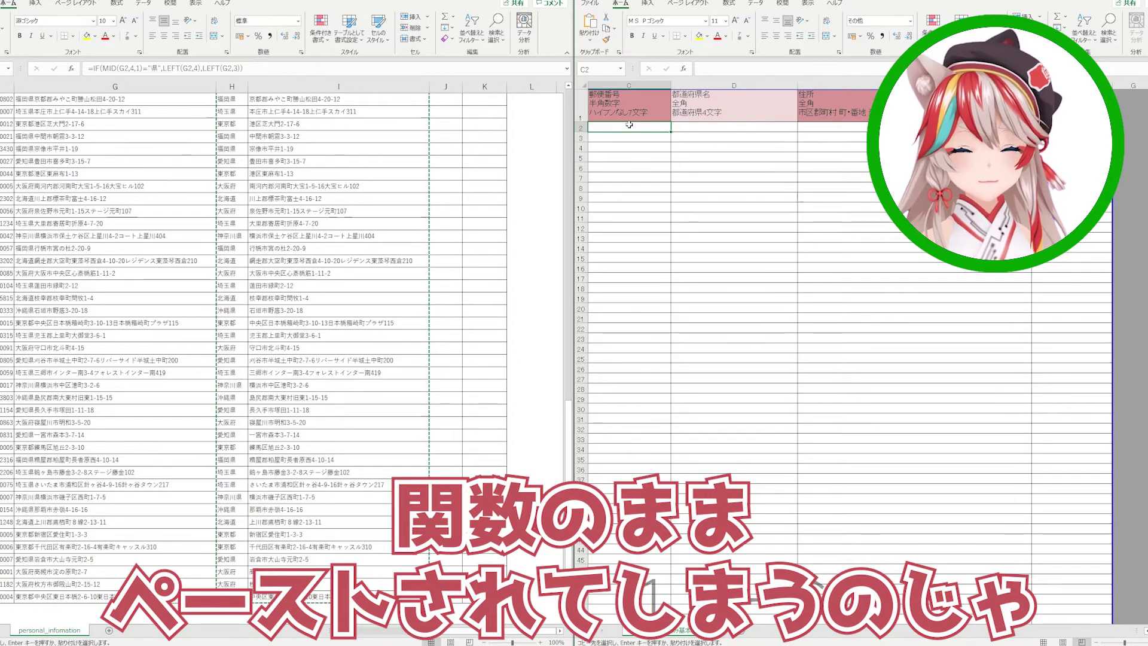
{"action": "left_click", "coordinate": [734, 127]}
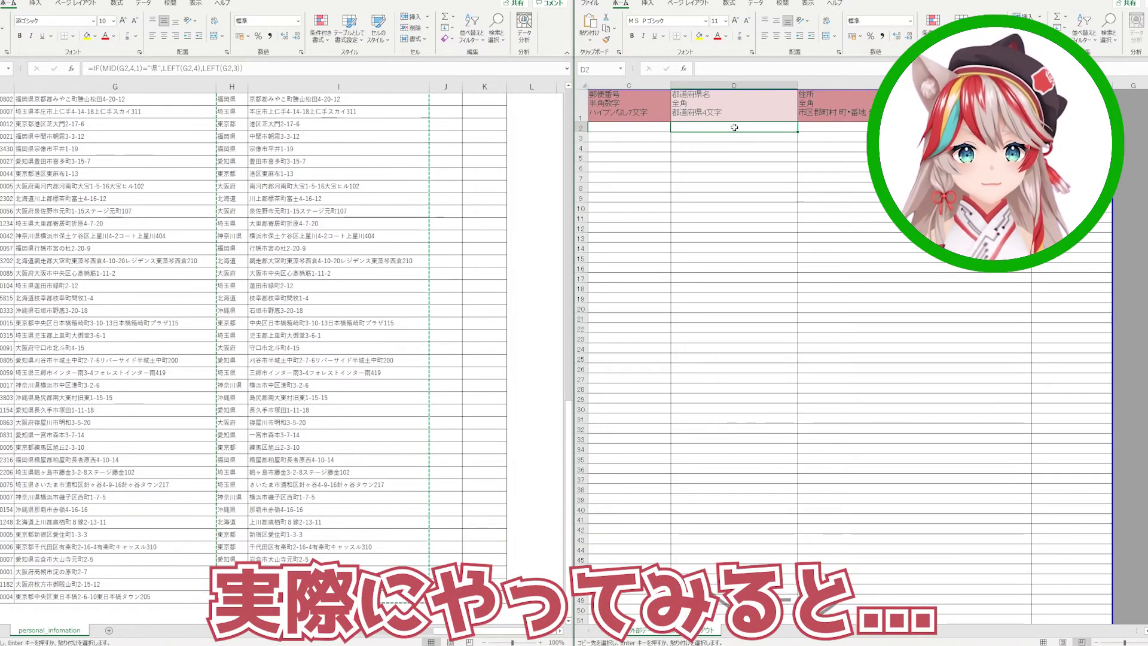
{"action": "key", "text": "ctrl+v"}
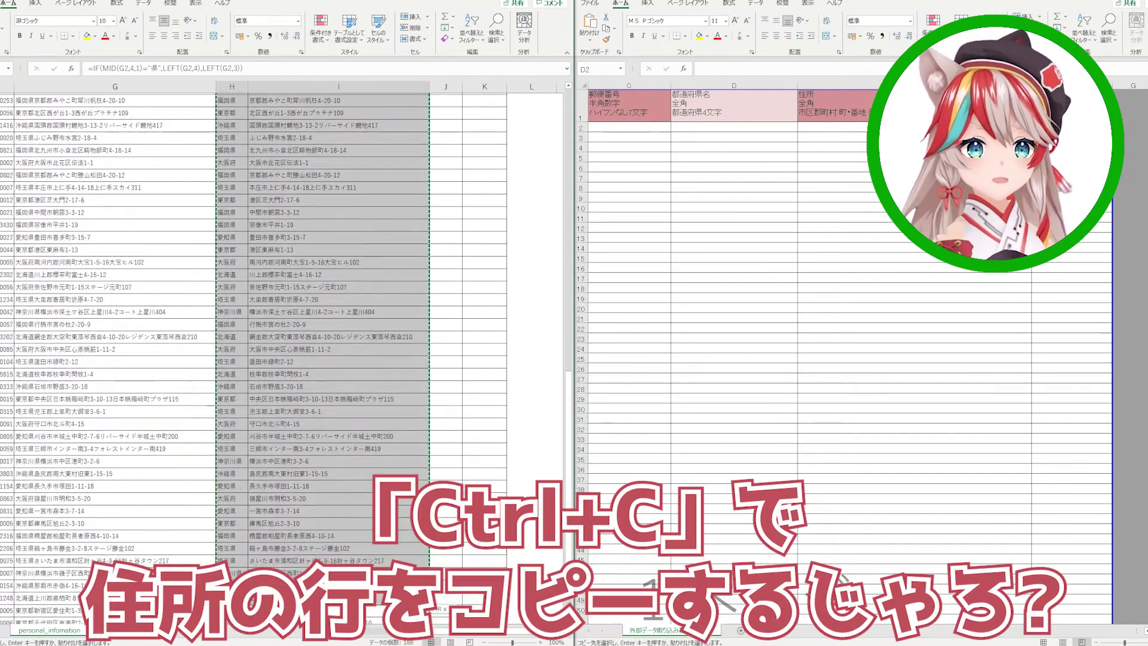
- Extend the selection, return to the template's D2, and bring up Paste Special
{"action": "key", "text": "shift+Down"}
{"action": "key", "text": "shift+Down"}
{"action": "key", "text": "shift+Down"}
{"action": "key", "text": "shift+Down"}
{"action": "key", "text": "shift+Down"}
{"action": "key", "text": "shift+Down"}
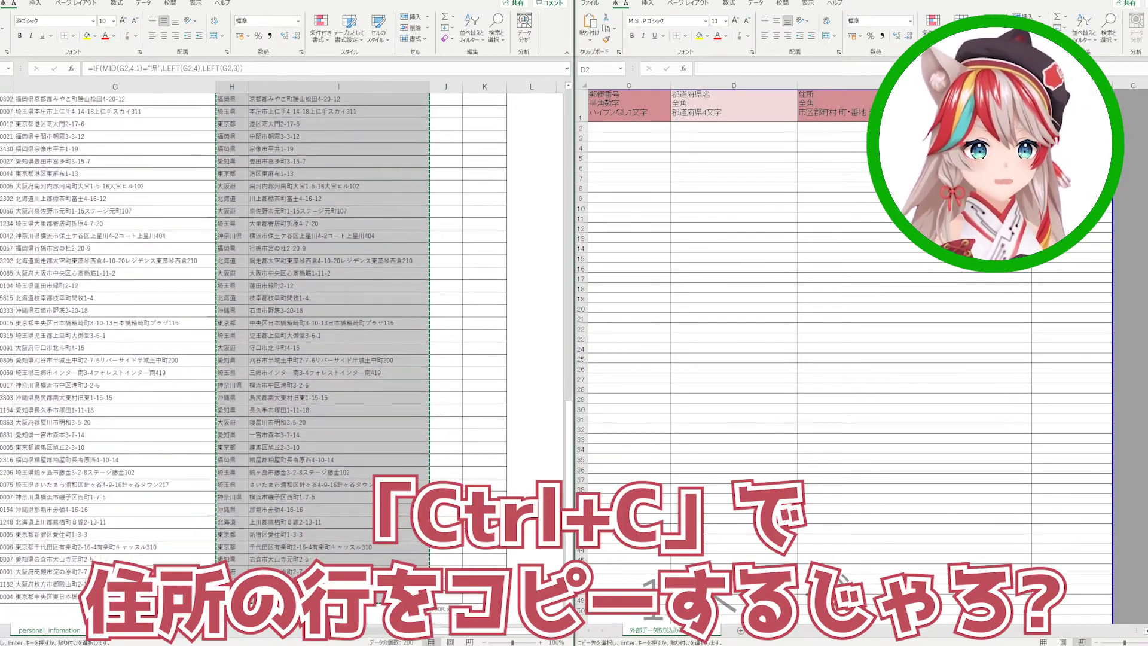
{"action": "left_click", "coordinate": [717, 127]}
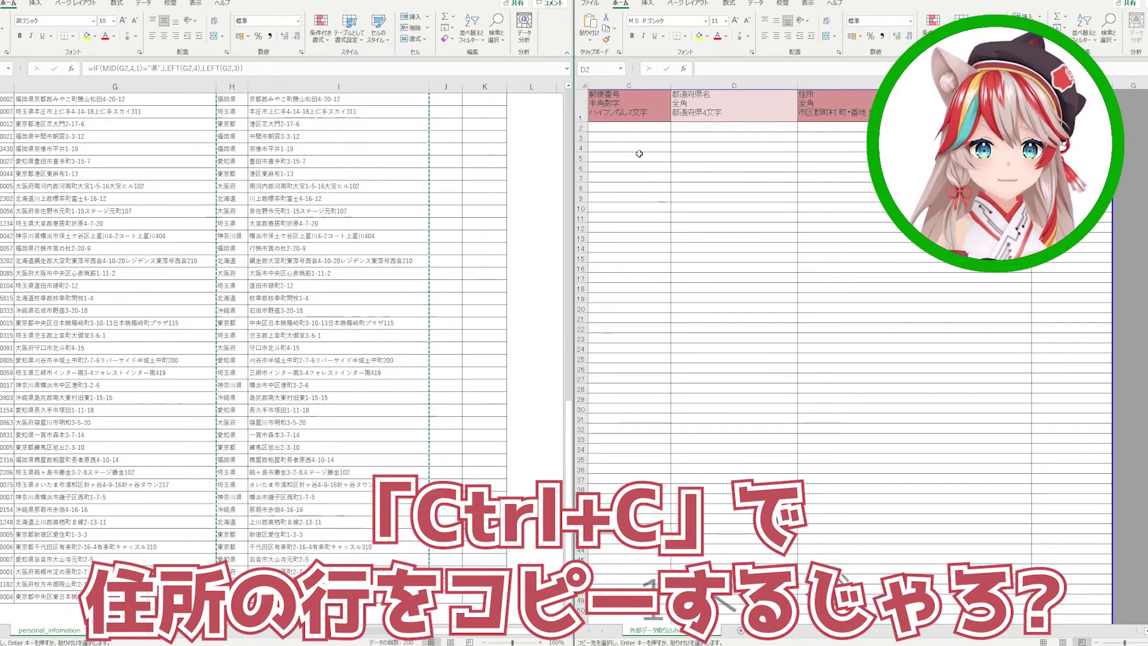
{"action": "left_click", "coordinate": [628, 126]}
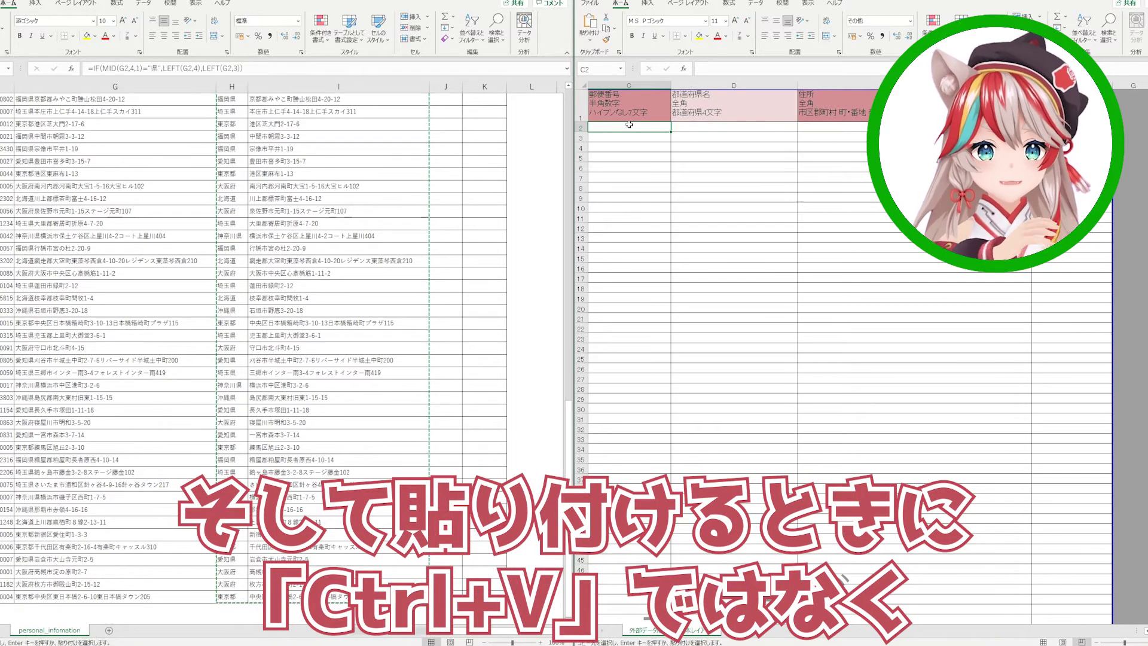
{"action": "left_click", "coordinate": [734, 127]}
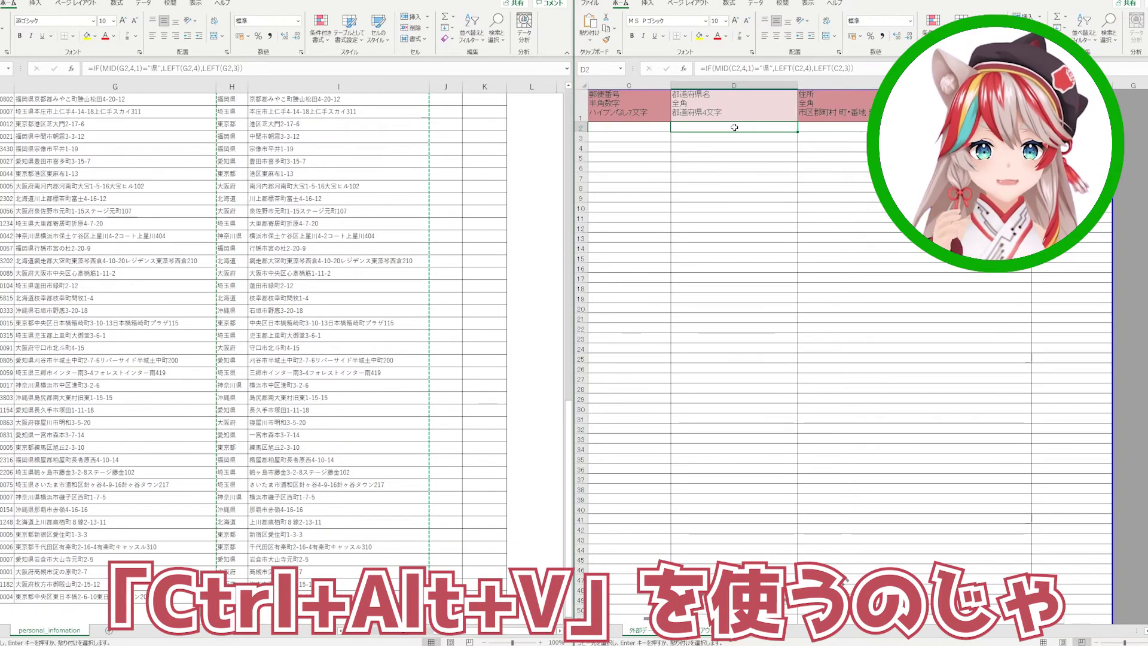
{"action": "key", "text": "ctrl+alt+v"}
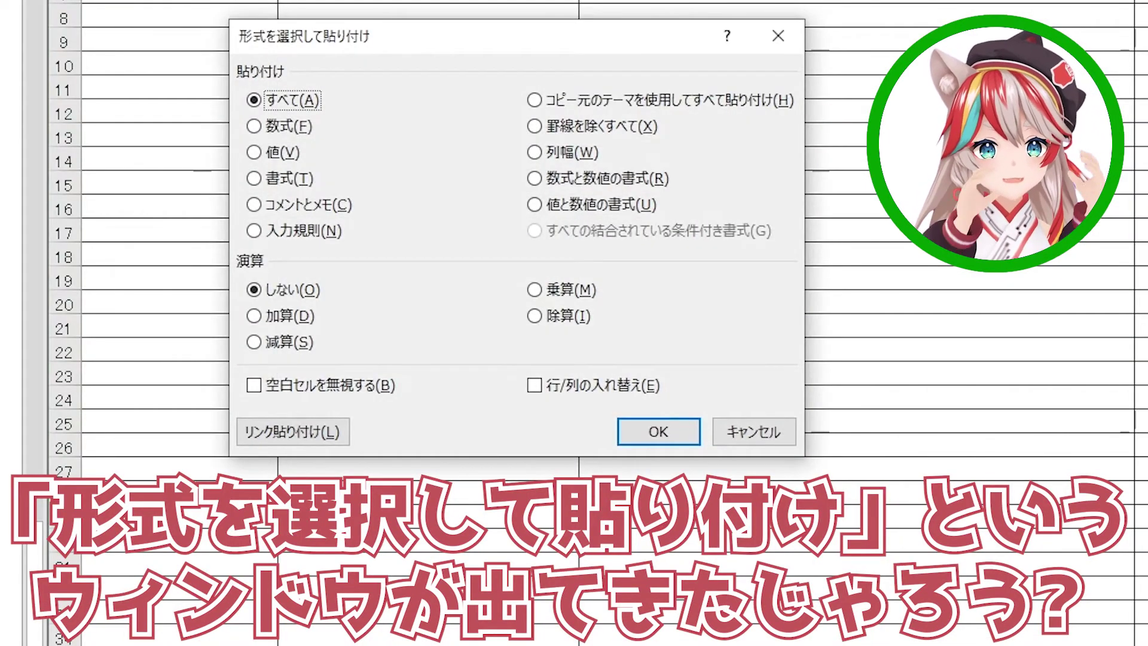
- Paste the copied data into D2 as values only (値(V)) and confirm
{"action": "left_click", "coordinate": [276, 154]}
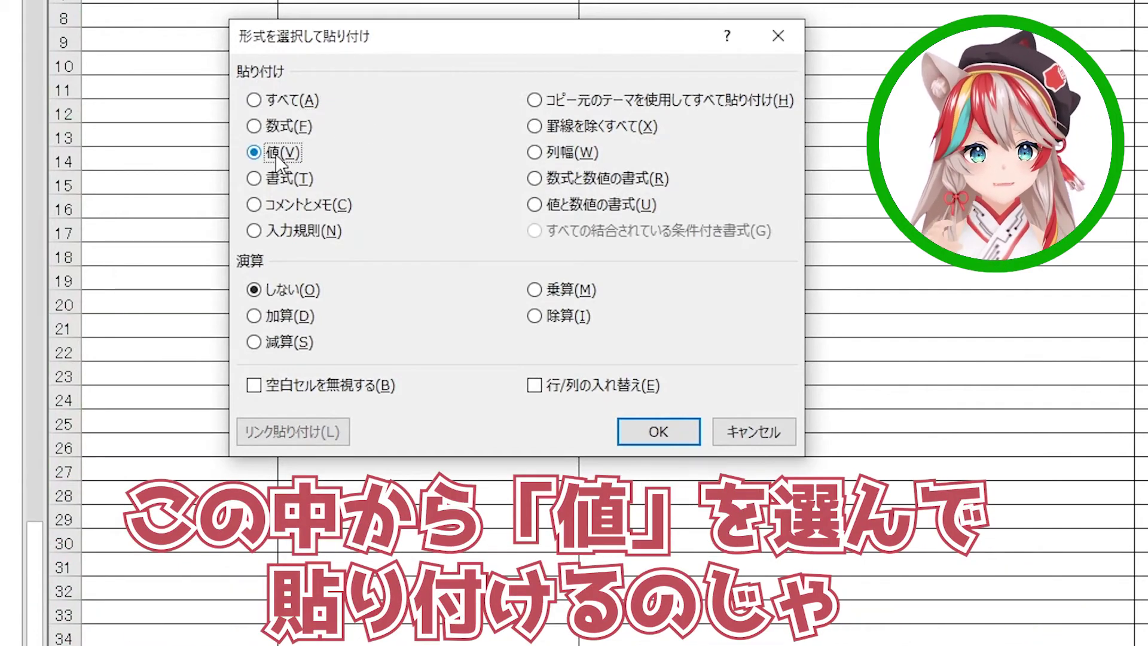
{"action": "left_click", "coordinate": [643, 446]}
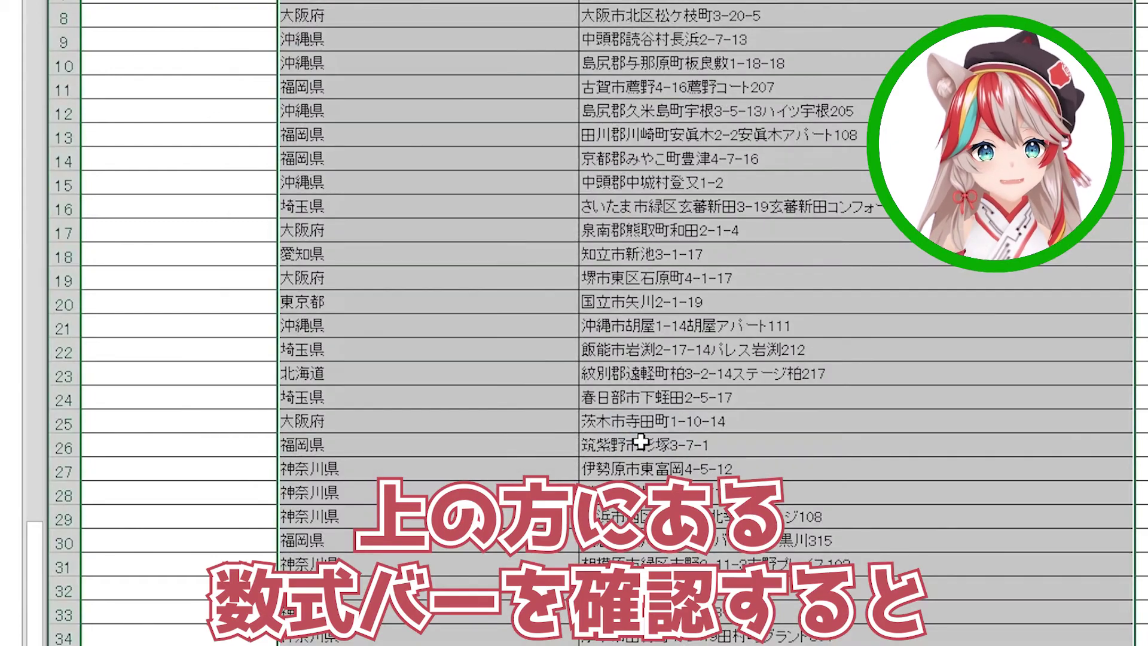